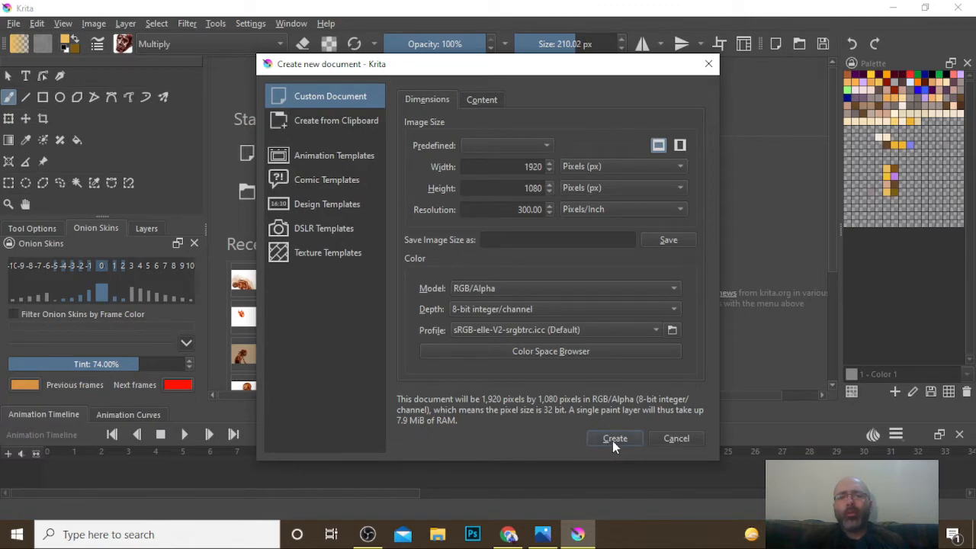
Step: Create a 1920 by 1080 px RGB/Alpha document at 300 pixels/inch and check which dockers are enabled
key("Escape")
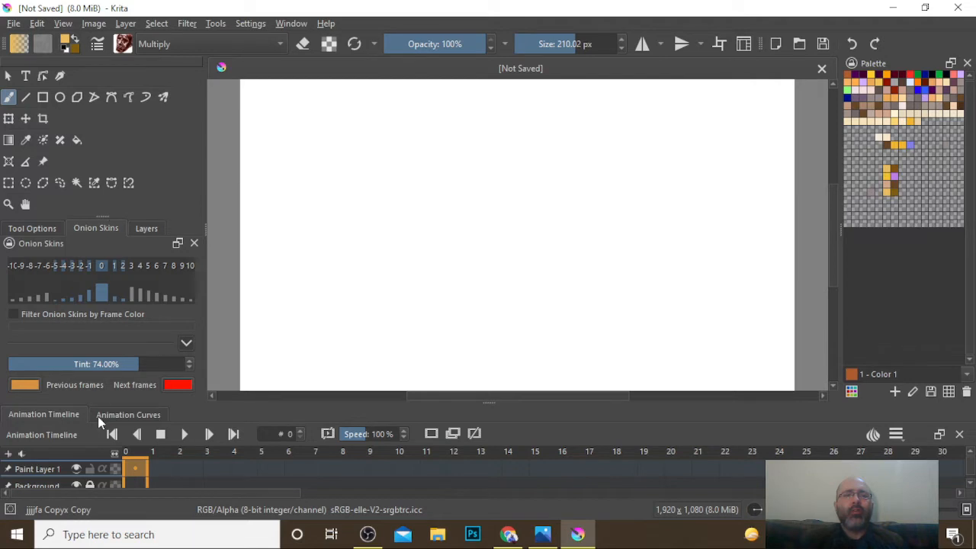
left_click(248, 25)
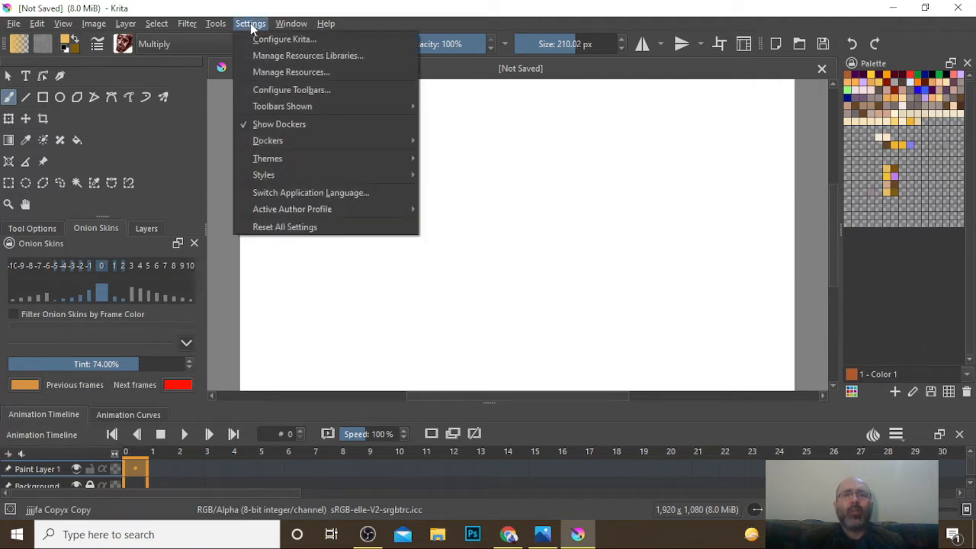
mouse_move(296, 145)
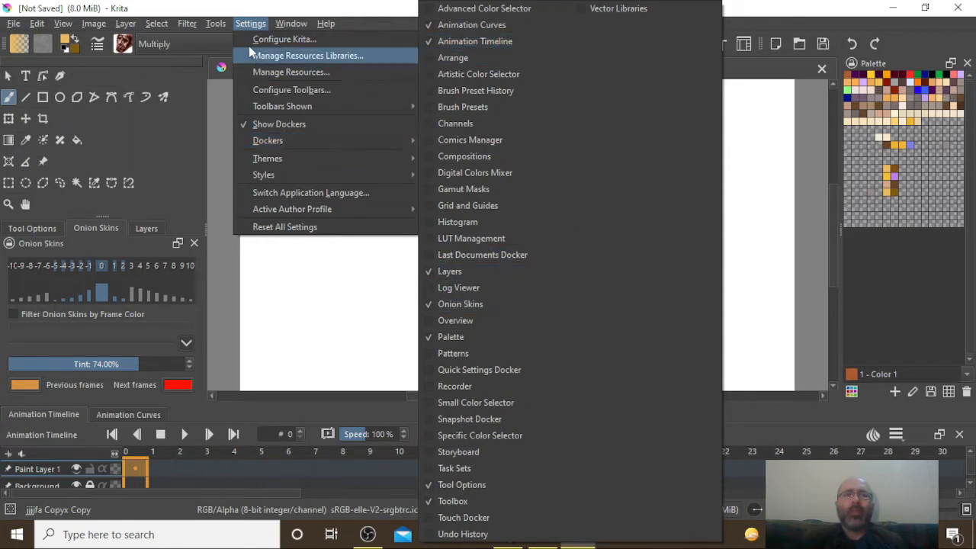
left_click(234, 12)
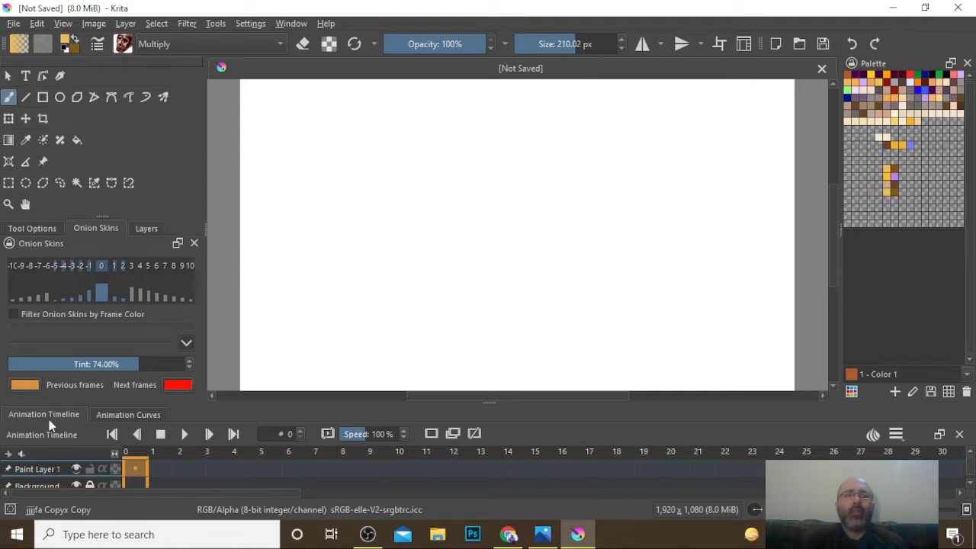
Step: Look through the Animation Curves, Animation Timeline, Tool Options, Layers and Onion Skins dockers
left_click(123, 414)
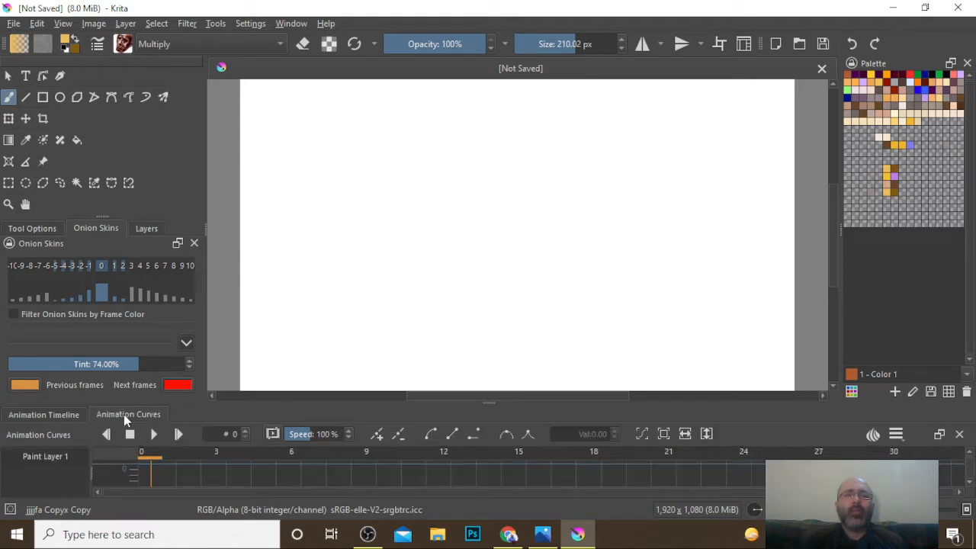
left_click(61, 414)
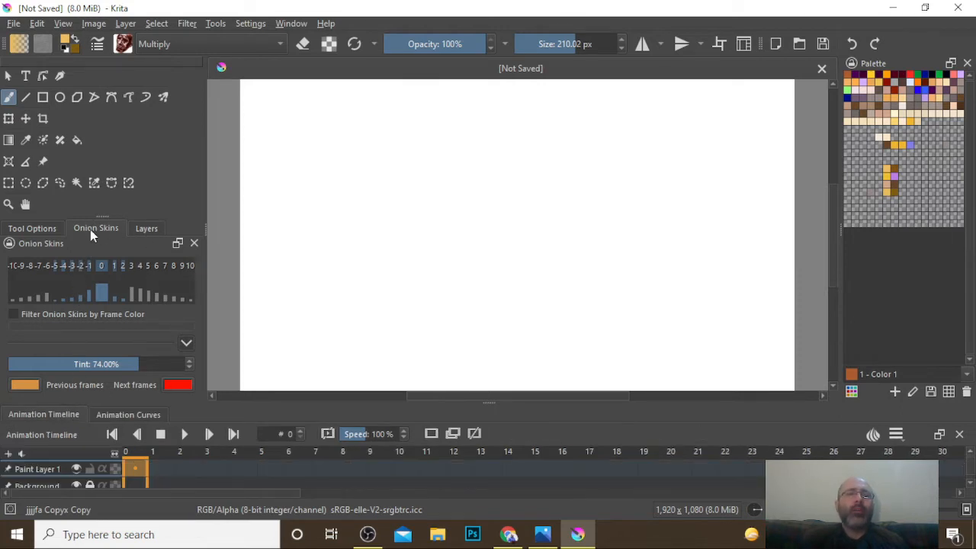
left_click(40, 234)
left_click(144, 231)
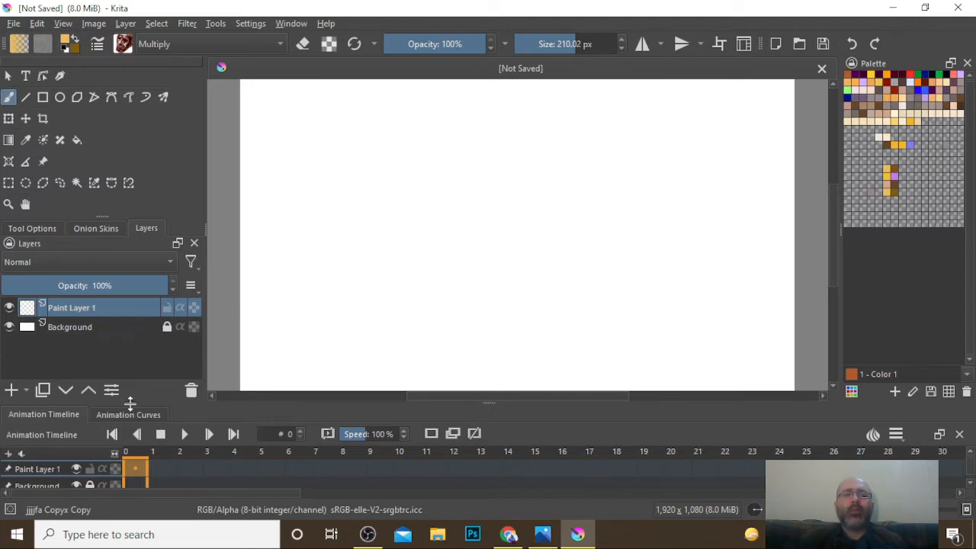
left_click(92, 229)
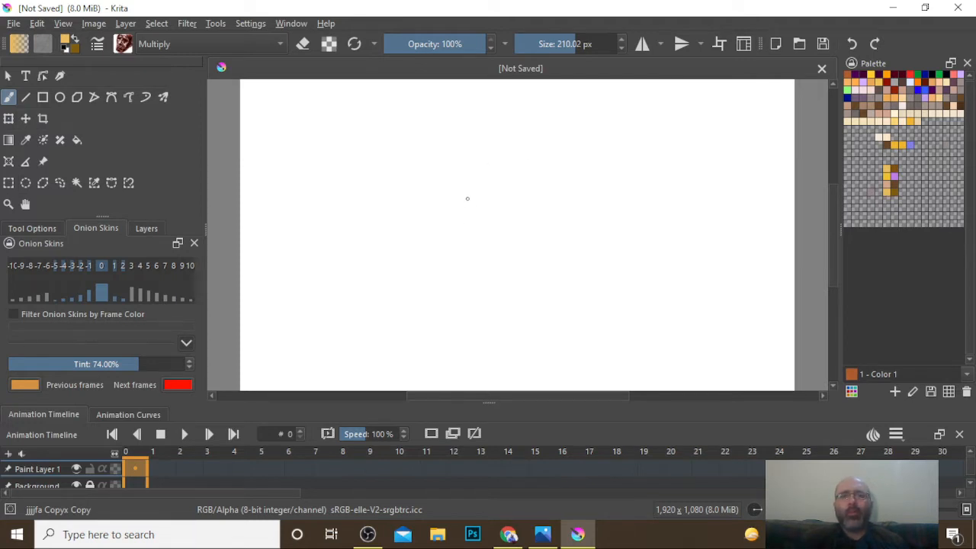
Step: Sketch a face on frame 0 of Paint Layer 1, with eyes, brows, nose, mouth, cheek strokes and a chin mark
mouse_move(467, 199)
left_mouse_down()
mouse_move(466, 235)
mouse_move(457, 239)
mouse_move(448, 232)
mouse_move(452, 200)
mouse_move(492, 196)
mouse_move(429, 207)
mouse_move(441, 206)
left_mouse_up()
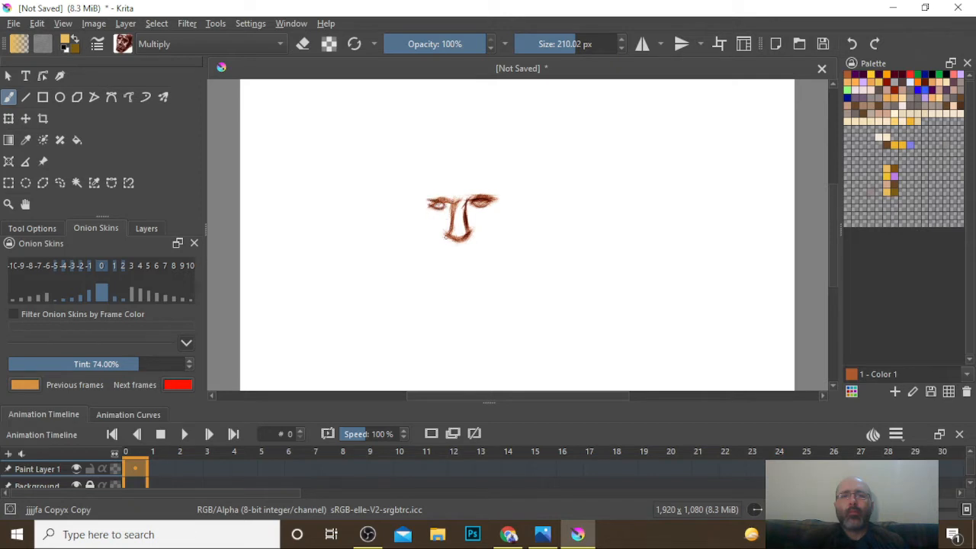
mouse_move(459, 248)
left_mouse_down()
mouse_move(471, 248)
mouse_move(443, 249)
mouse_move(462, 259)
left_mouse_up()
mouse_move(438, 204)
left_mouse_down()
mouse_move(422, 206)
mouse_move(494, 193)
left_mouse_up()
left_click_drag(414, 208, 426, 238)
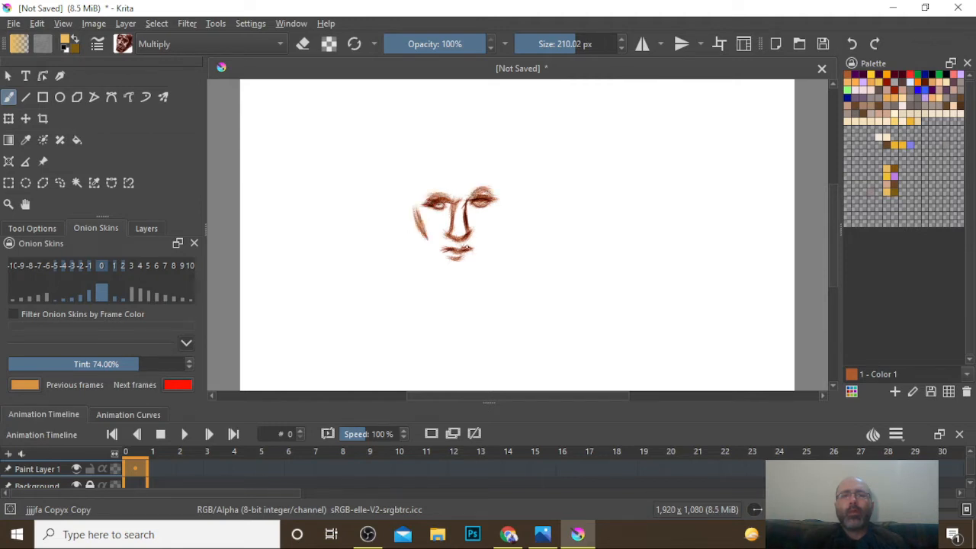
mouse_move(497, 217)
left_mouse_down()
mouse_move(466, 265)
mouse_move(446, 267)
left_mouse_up()
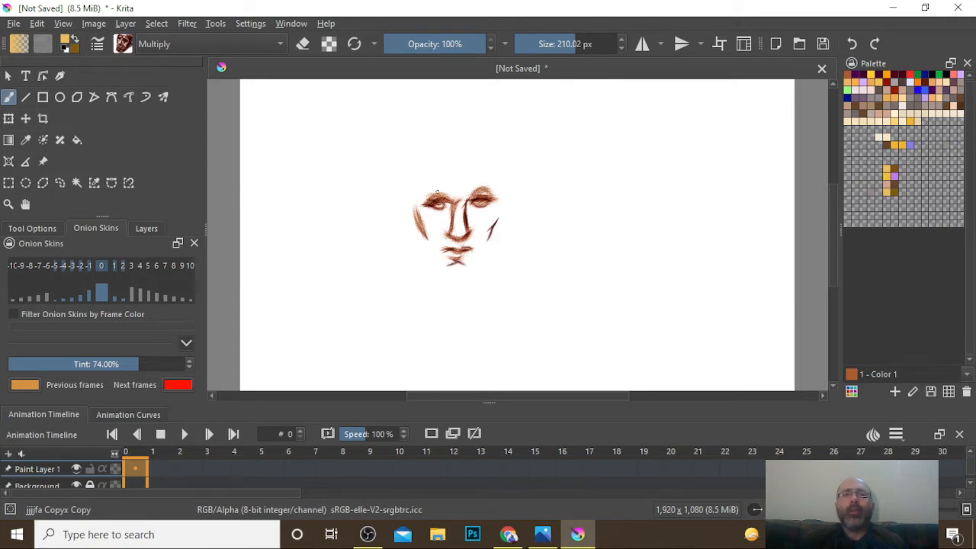
left_click_drag(423, 196, 449, 191)
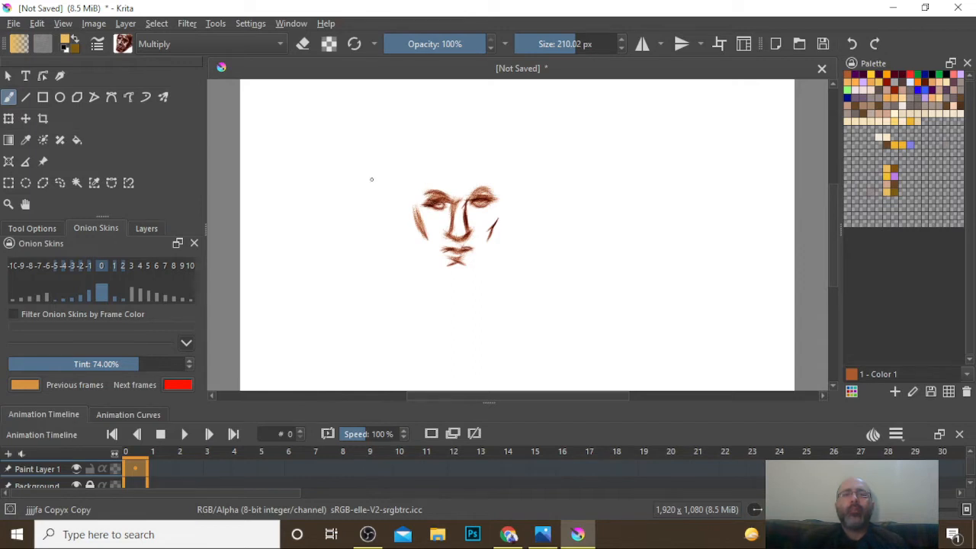
Step: Add a duplicate frame at frame 1 and draw the ears, sides of the head, jawline and nose shading onto the face
left_click(162, 471)
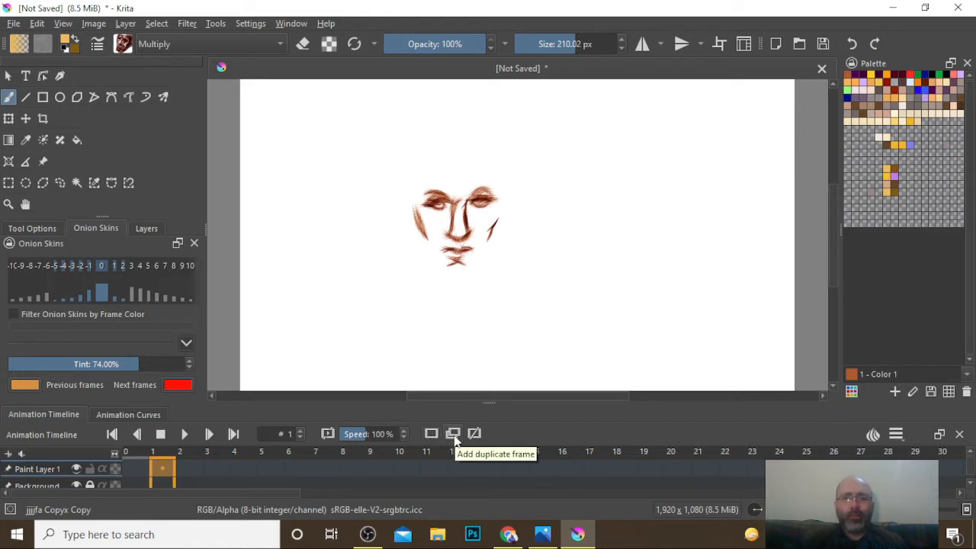
left_click(454, 433)
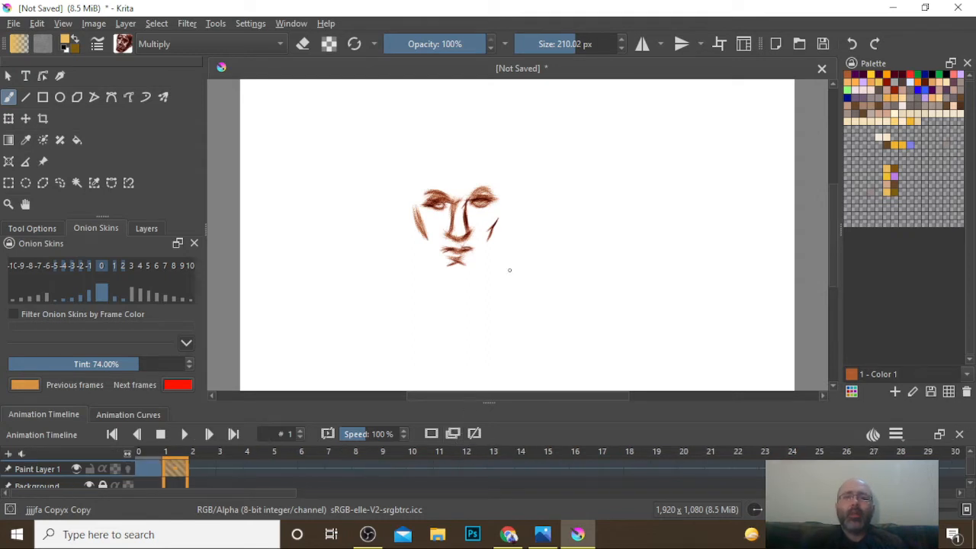
mouse_move(406, 202)
left_mouse_down()
mouse_move(407, 227)
mouse_move(412, 215)
mouse_move(424, 223)
left_mouse_up()
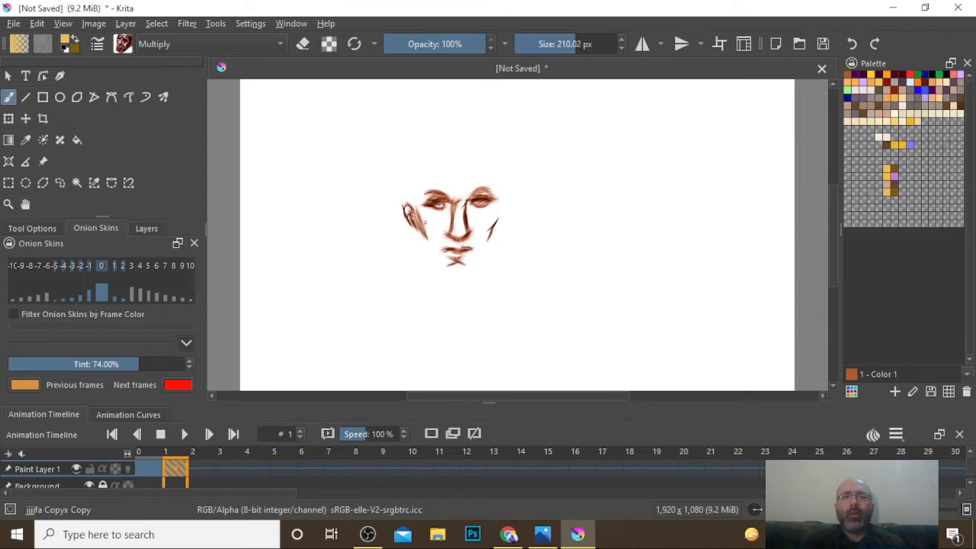
mouse_move(501, 213)
left_mouse_down()
mouse_move(504, 204)
mouse_move(503, 226)
mouse_move(497, 180)
left_mouse_up()
mouse_move(416, 193)
left_mouse_down()
mouse_move(426, 255)
mouse_move(425, 238)
mouse_move(436, 266)
mouse_move(465, 275)
left_mouse_up()
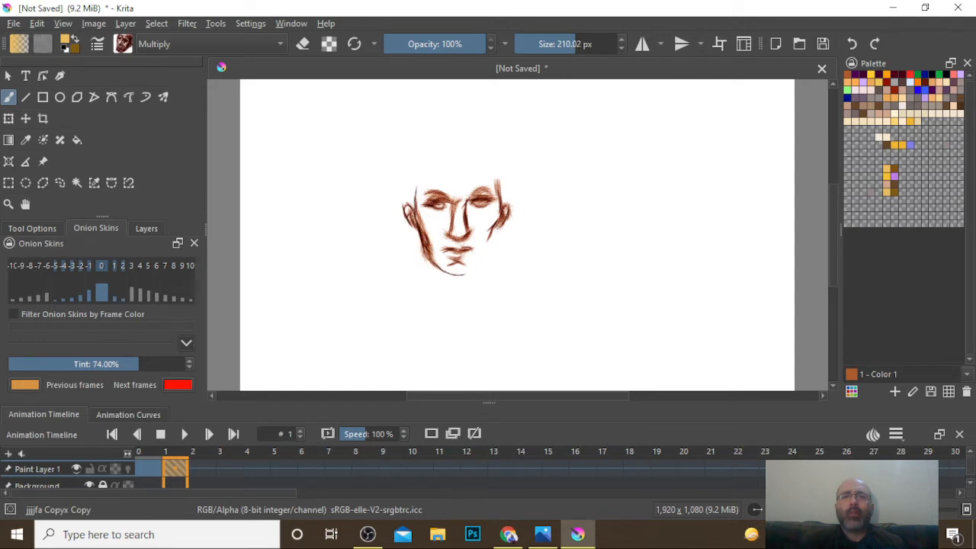
mouse_move(498, 226)
left_mouse_down()
mouse_move(486, 264)
mouse_move(458, 273)
mouse_move(471, 256)
left_mouse_up()
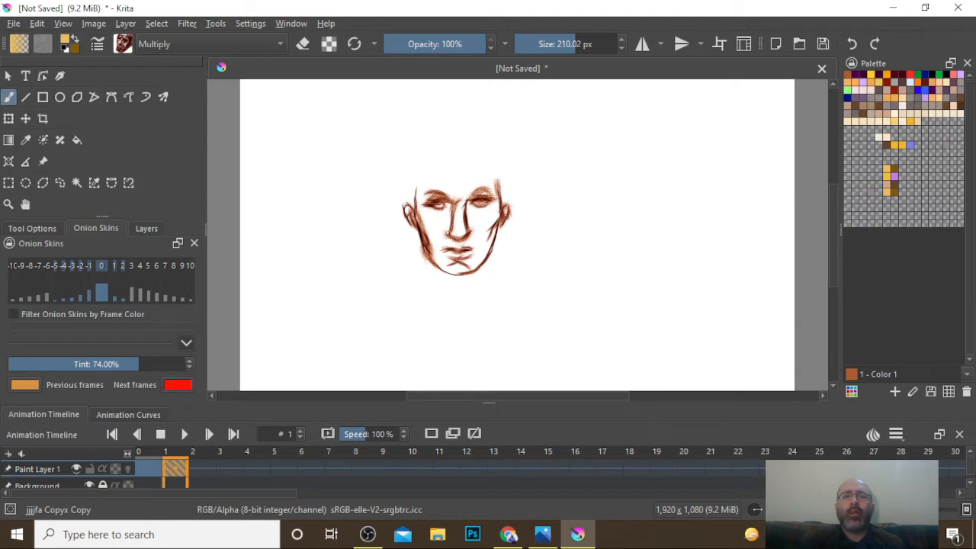
left_click_drag(451, 230, 471, 240)
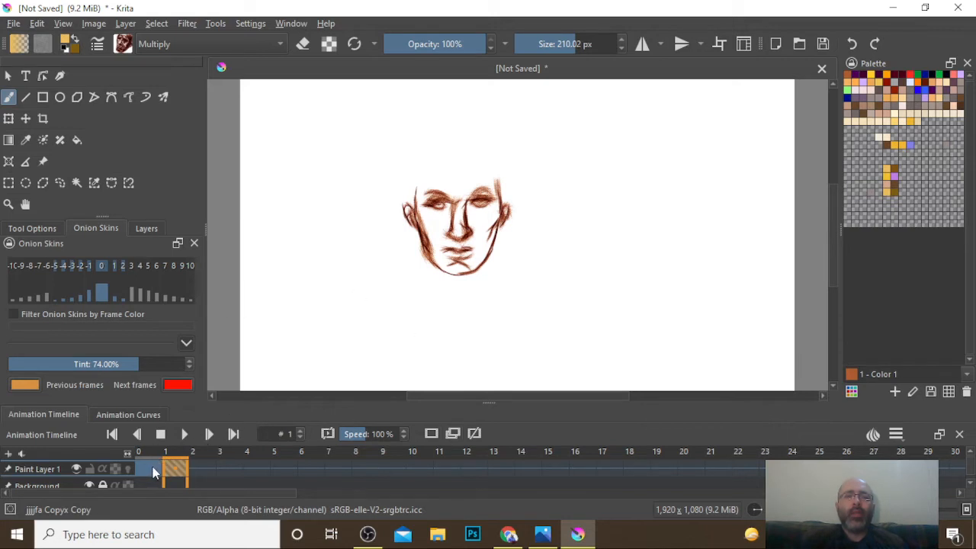
Step: Flip between frames 0 and 1 to compare the drawings, and add a blank frame at frame 2
key("Left")
key("Right")
key("Left")
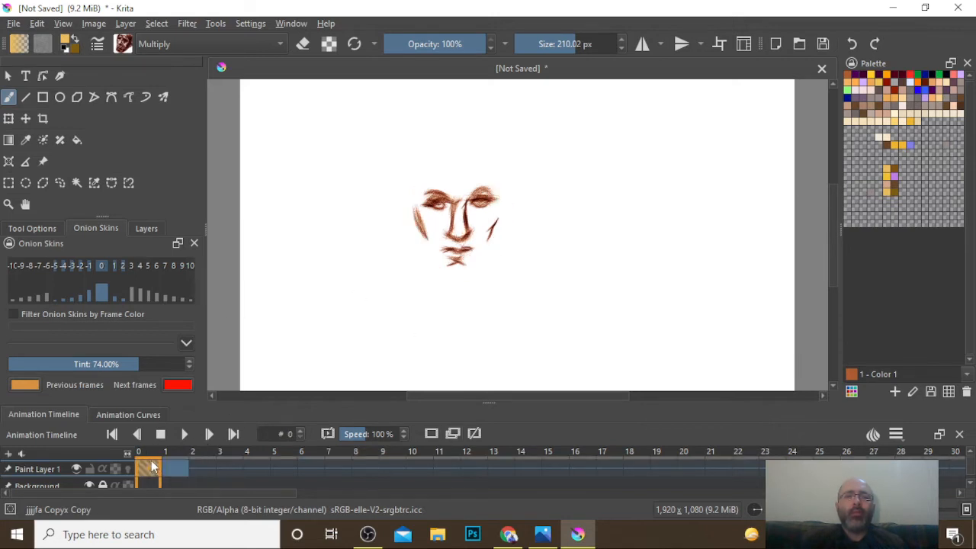
key("Right")
key("Right")
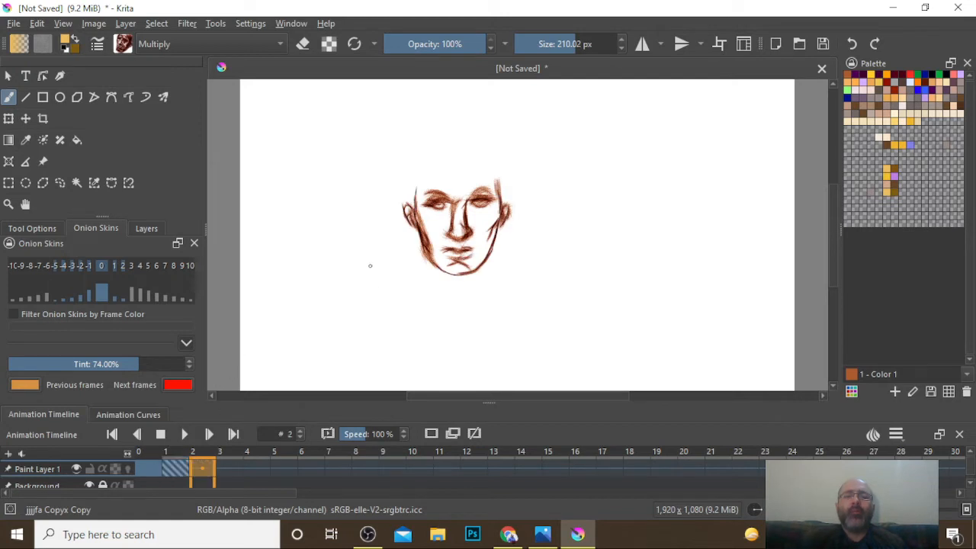
left_click(430, 433)
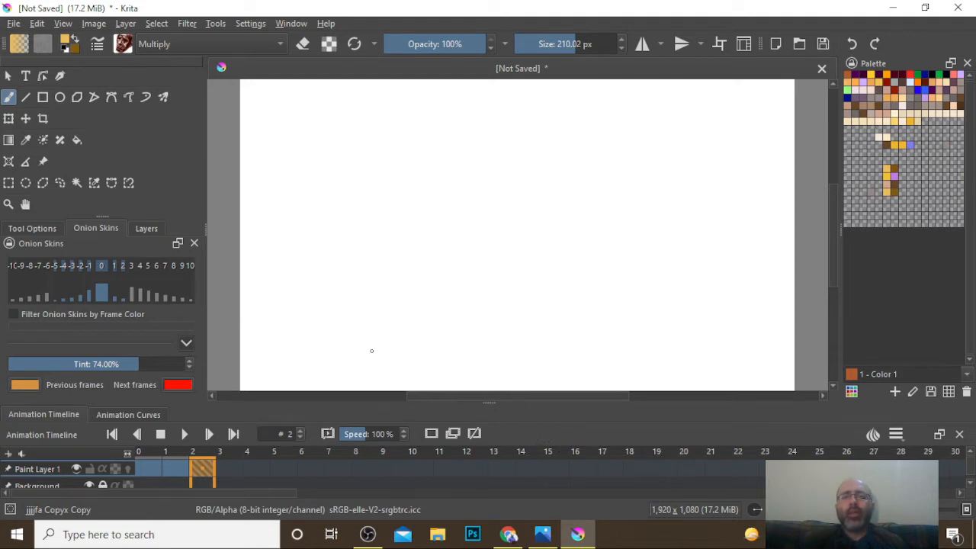
Step: Turn on onion skinning for Paint Layer 1 and bring up the Onion Skins docker
left_click(147, 229)
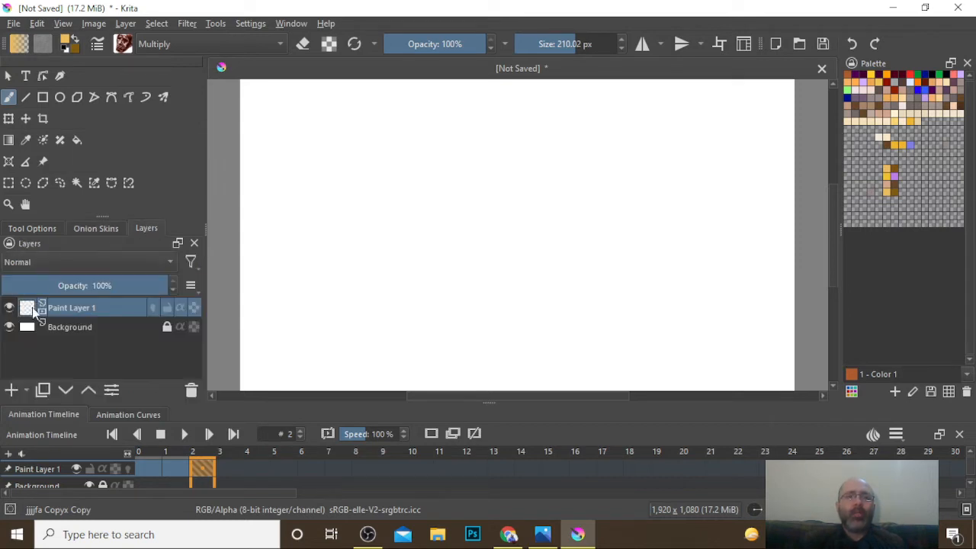
left_click(153, 308)
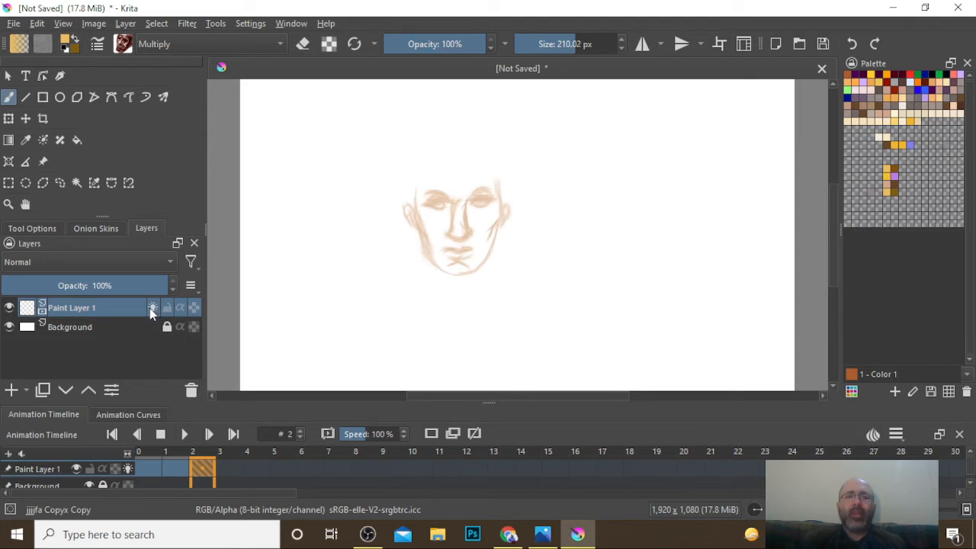
left_click(101, 230)
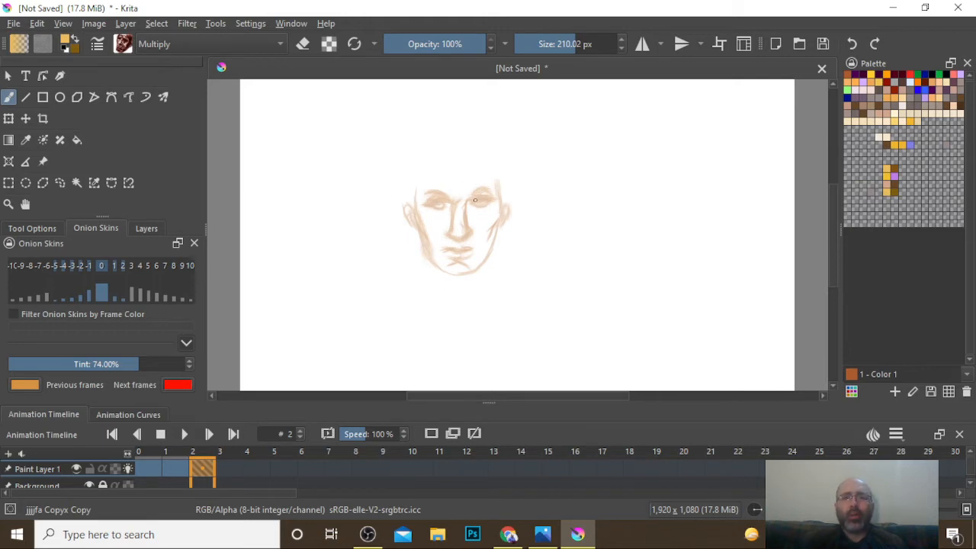
Step: Draw the right-hand eye, brow and nose on frame 2 over the onion skin, flipping to the previous frame to compare
mouse_move(482, 202)
left_mouse_down()
mouse_move(494, 201)
mouse_move(468, 206)
mouse_move(470, 238)
mouse_move(448, 235)
mouse_move(461, 201)
mouse_move(461, 221)
left_mouse_up()
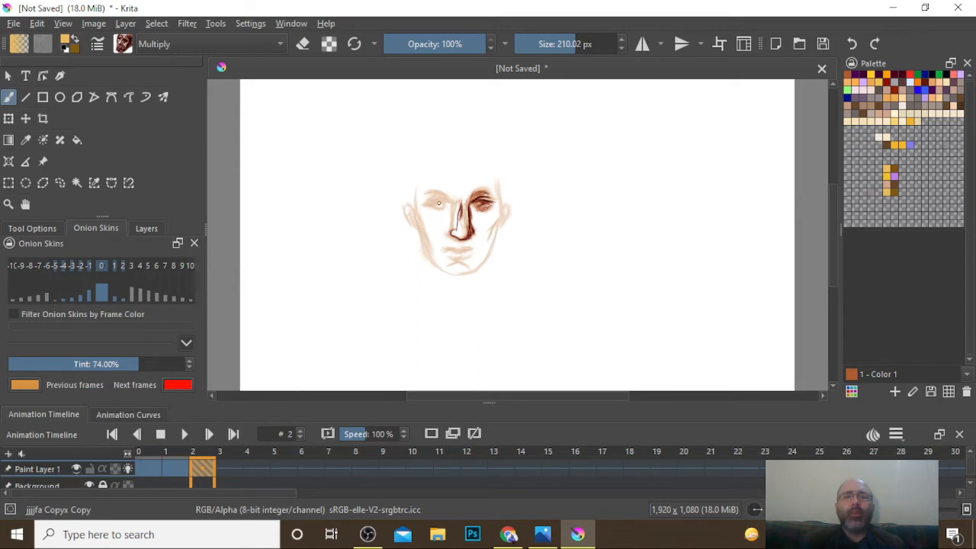
key("Left")
key("Right")
key("Left")
key("Right")
left_click_drag(466, 209, 473, 196)
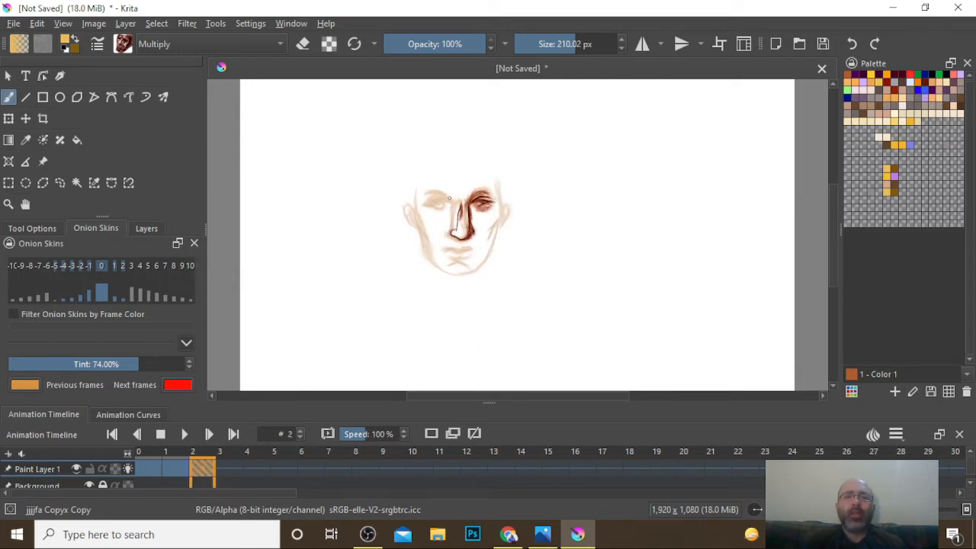
Step: Limit the previous-frame onion skins to position -1 only and adjust that frame's onion skin opacity
left_click(80, 270)
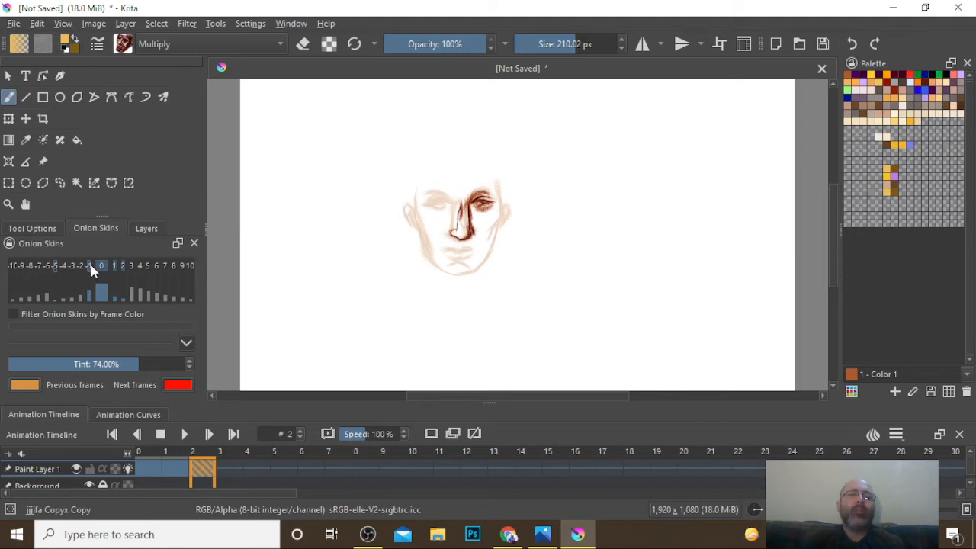
left_click(92, 264)
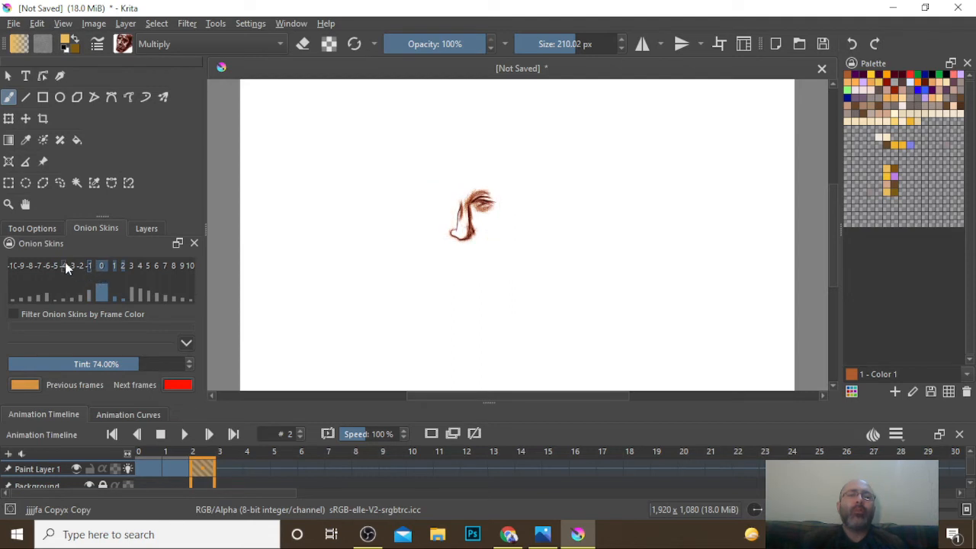
left_click(89, 265)
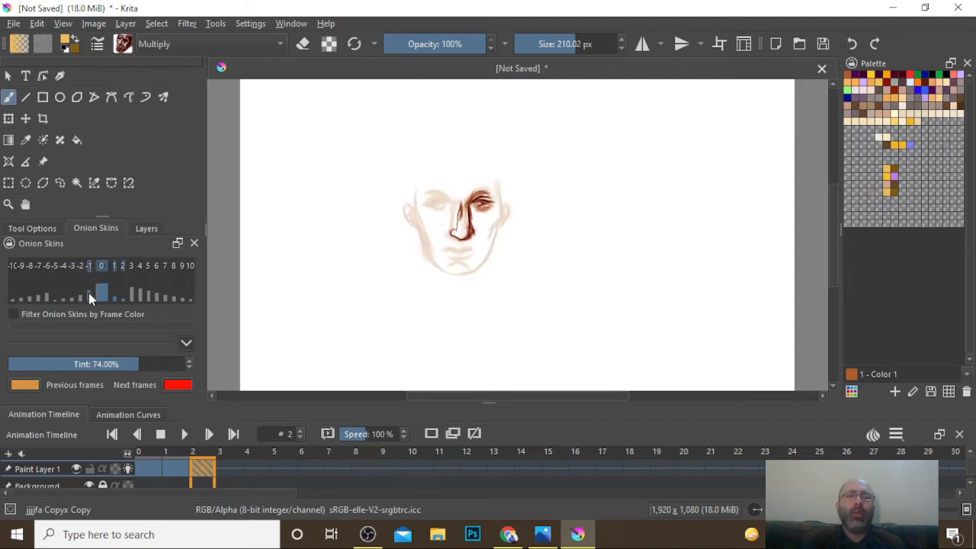
mouse_move(89, 294)
left_mouse_down()
mouse_move(88, 281)
mouse_move(89, 297)
mouse_move(91, 288)
left_mouse_up()
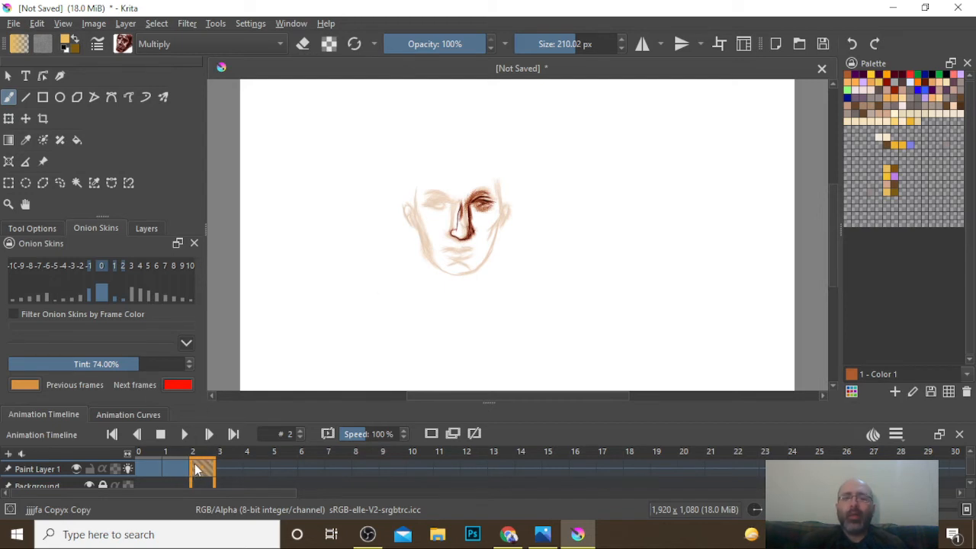
Step: Step back and forth through the animation frames to examine the drawings with their onion skins, ending on frame 2
key("Left")
key("Left")
key("Left")
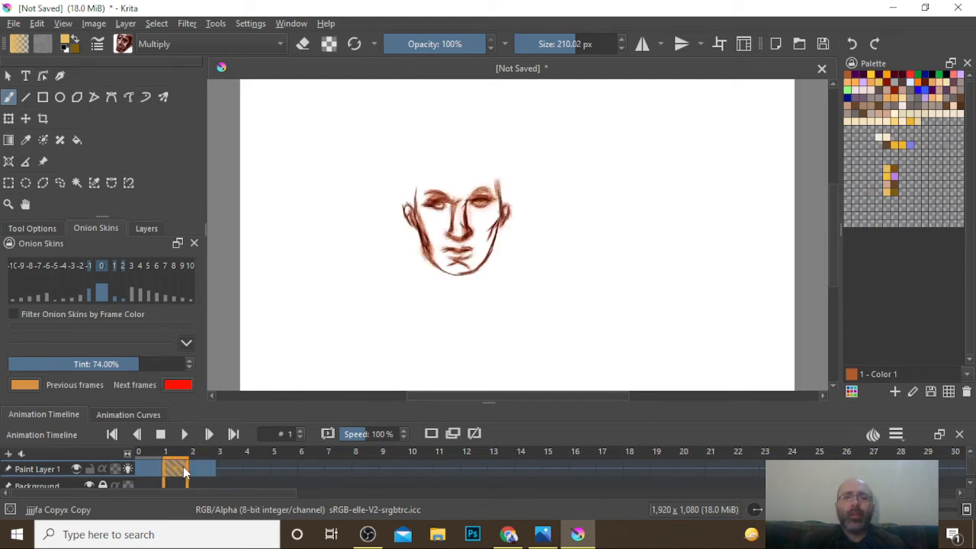
key("Right")
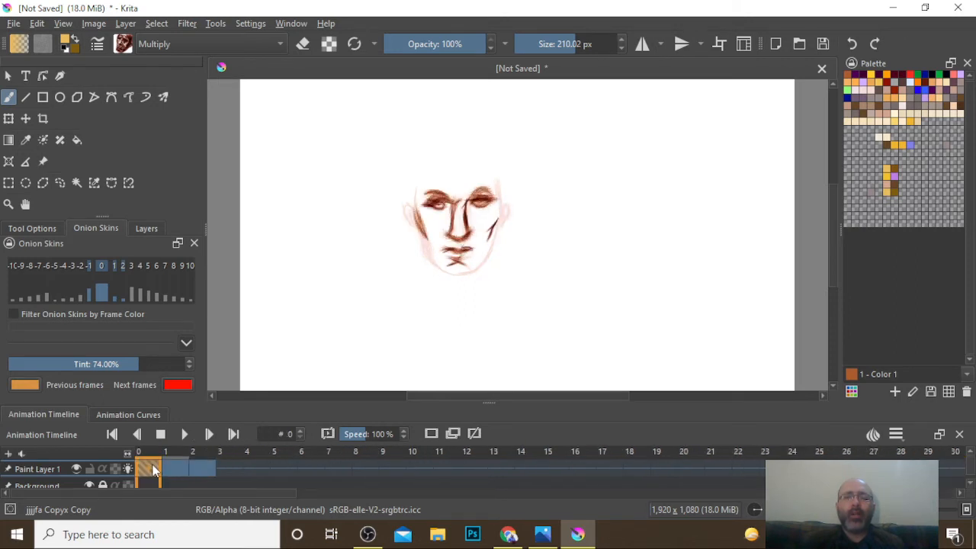
key("Left")
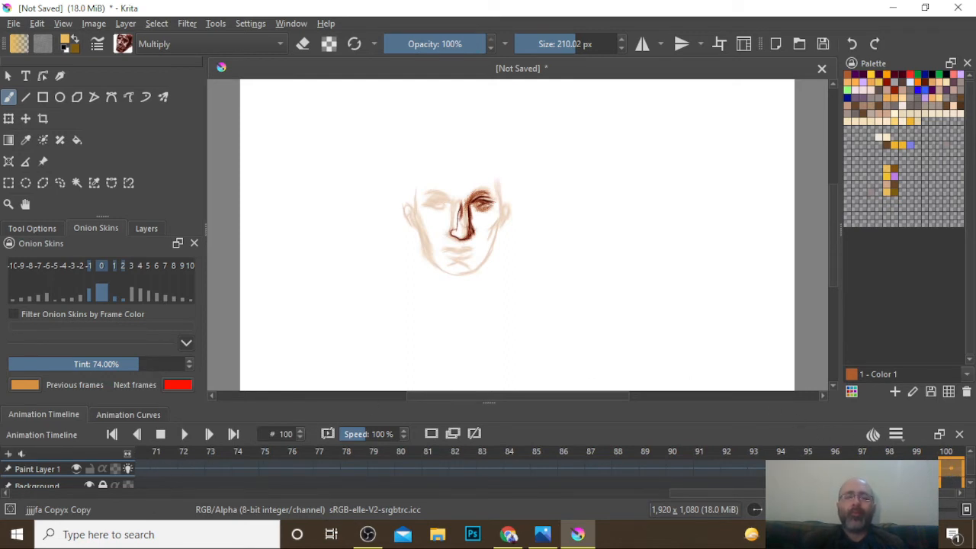
key("Right")
key("Right")
key("Right")
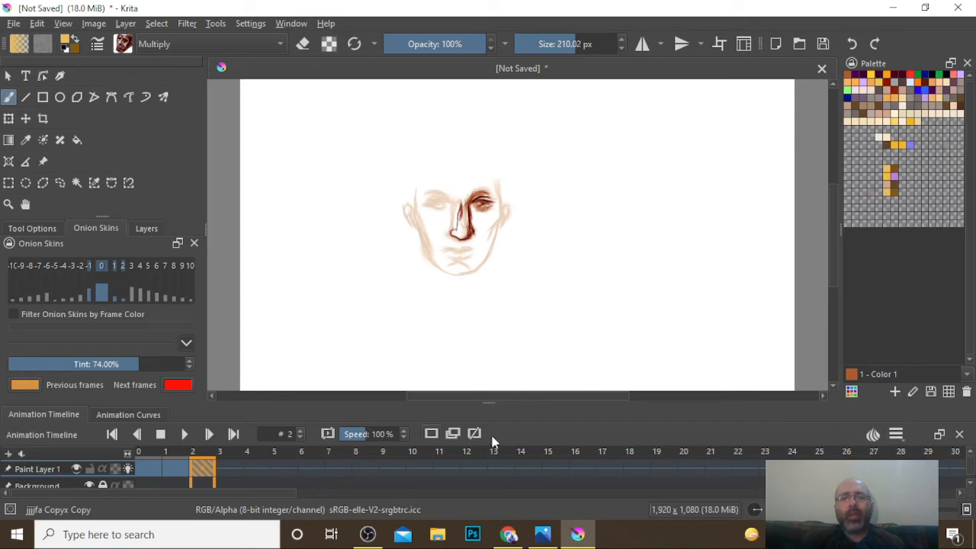
Step: Set the animation's clip end to frame 3 and its frame rate to 12
left_click(896, 435)
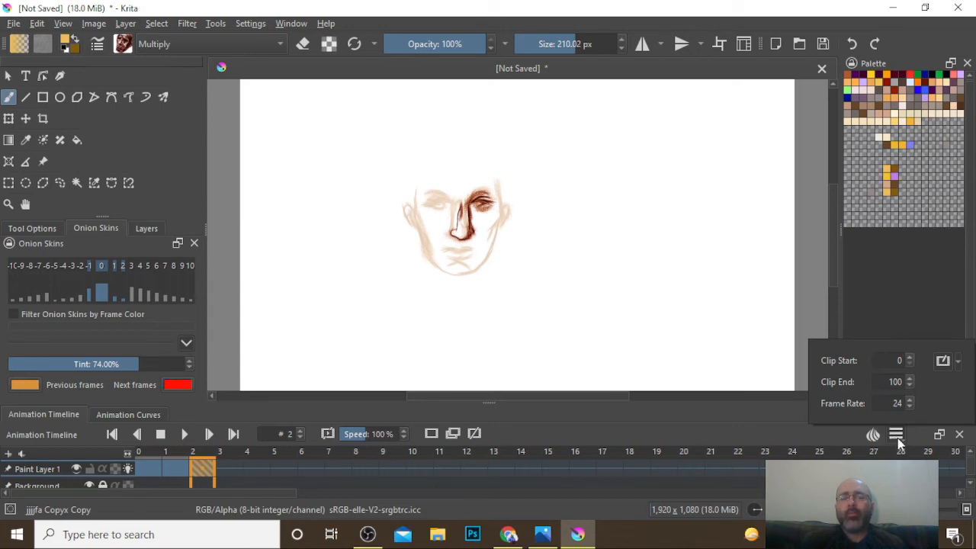
left_click(892, 360)
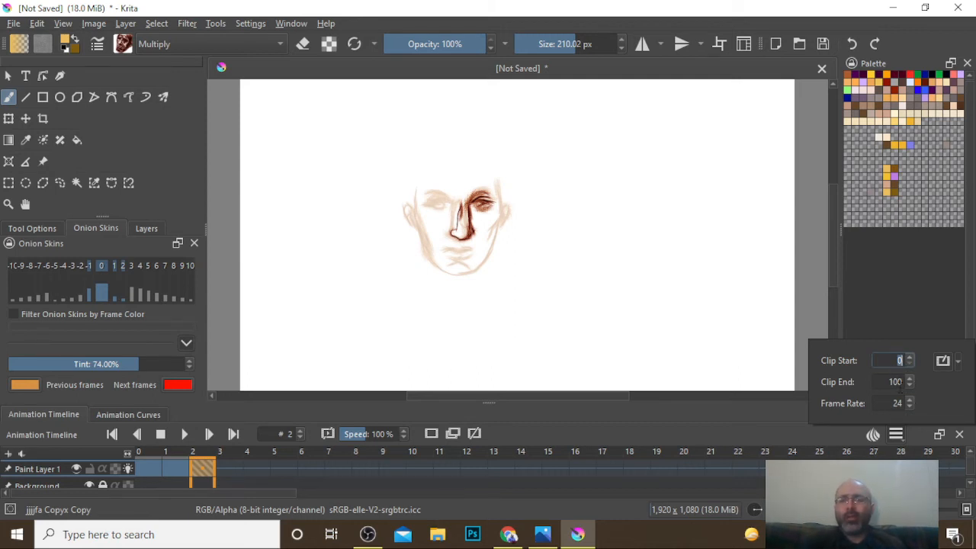
key("Tab")
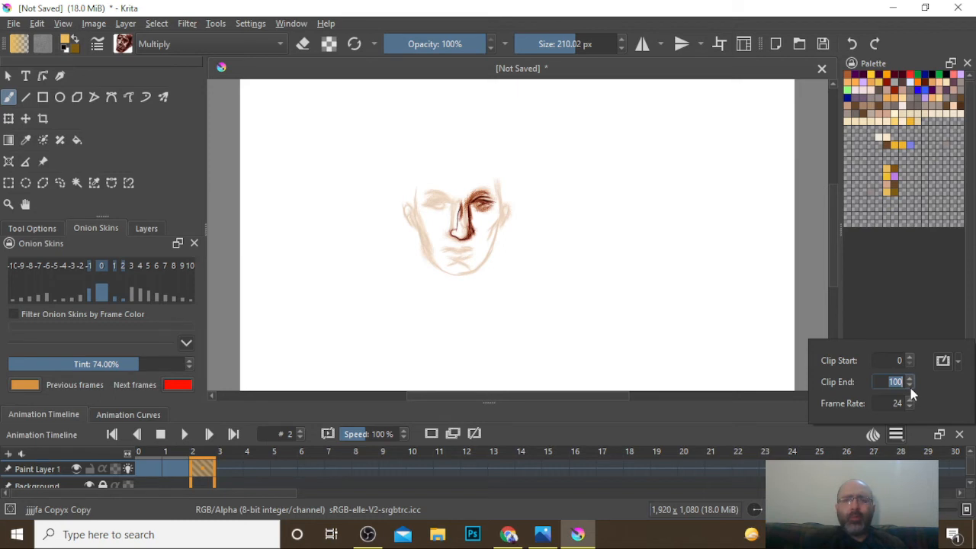
type("3")
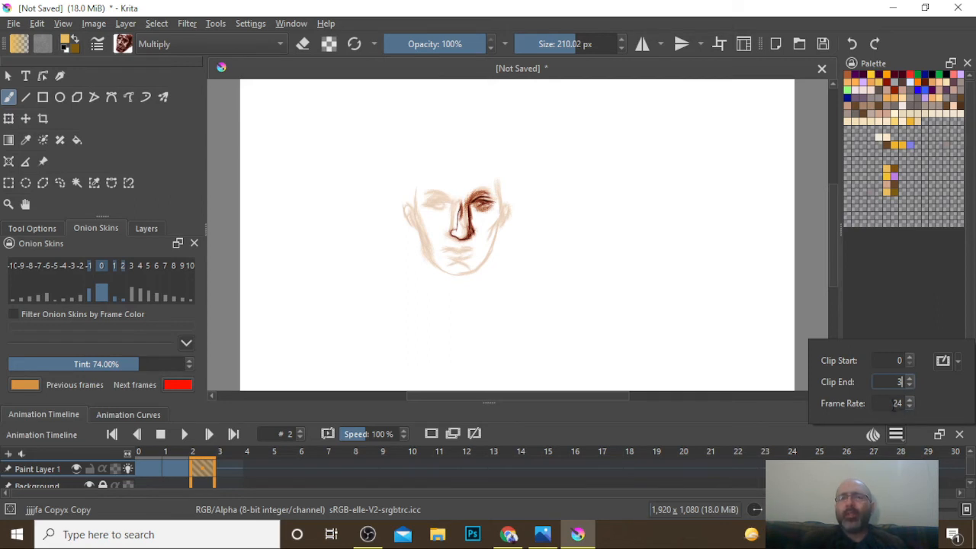
double_click(889, 404)
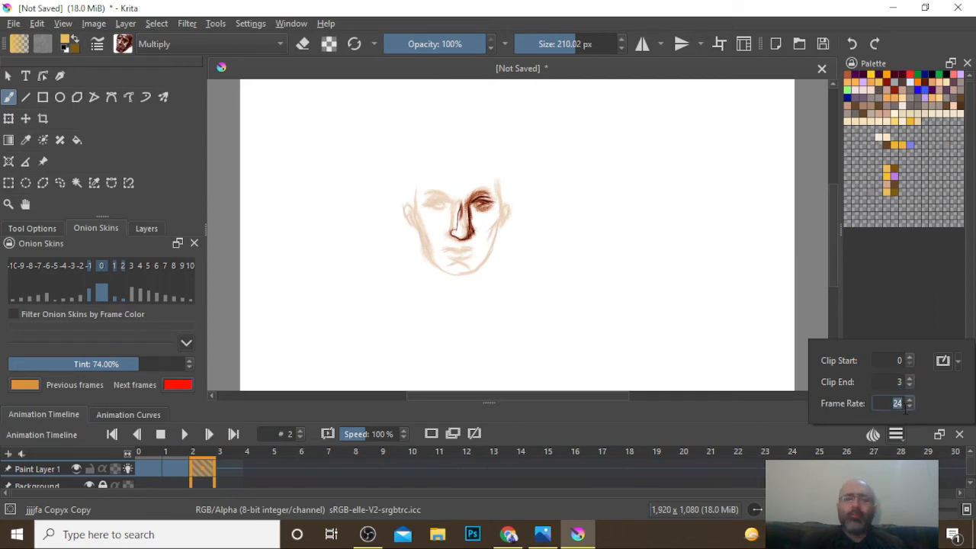
type("12")
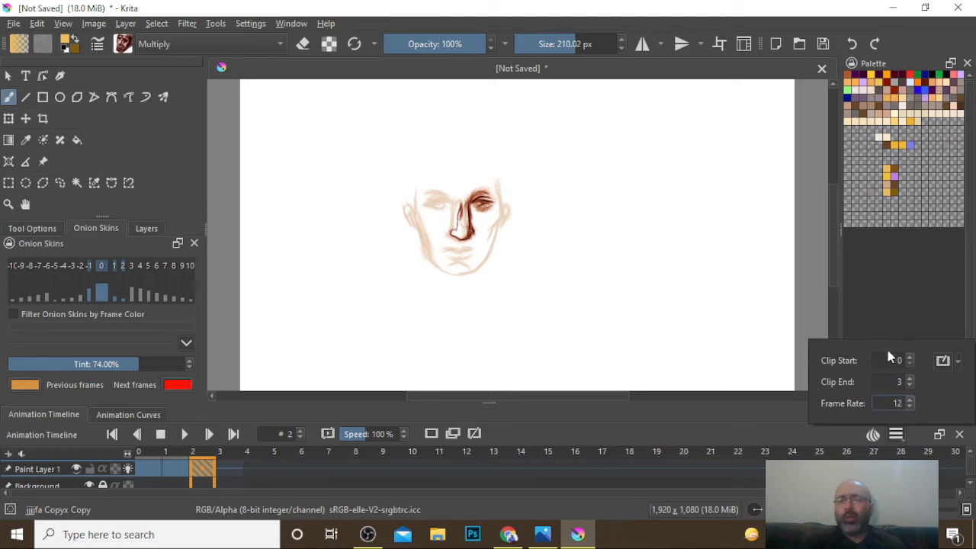
left_click(724, 428)
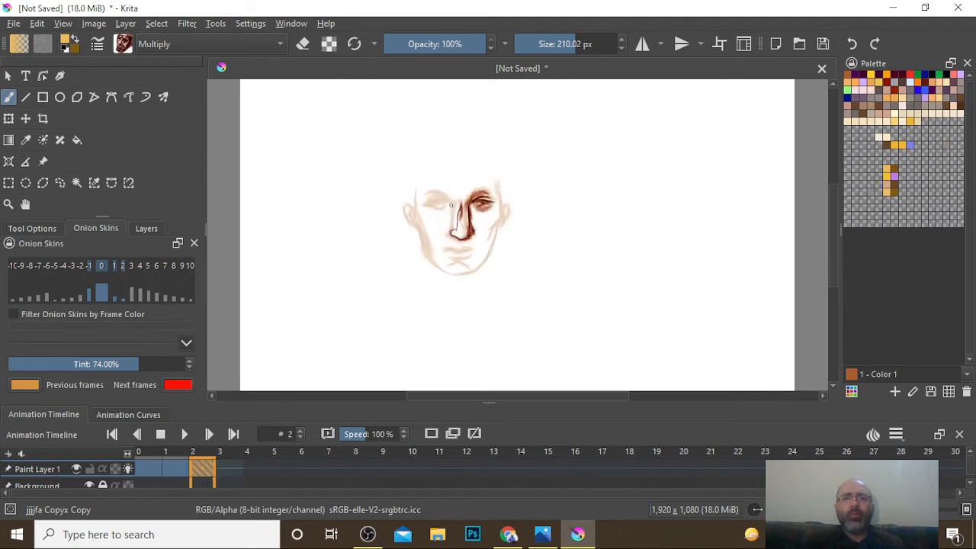
Step: Draw the left-hand eye and brow, the mouth and the left-hand cheek line on frame 2, flipping between frames to compare
mouse_move(445, 204)
left_mouse_down()
mouse_move(453, 197)
mouse_move(430, 196)
left_mouse_up()
key("Left")
key("Left")
key("Right")
key("Right")
mouse_move(461, 244)
left_mouse_down()
mouse_move(476, 250)
mouse_move(447, 250)
mouse_move(466, 256)
left_mouse_up()
key("Left")
key("Left")
key("Right")
key("Right")
left_click_drag(418, 200, 421, 235)
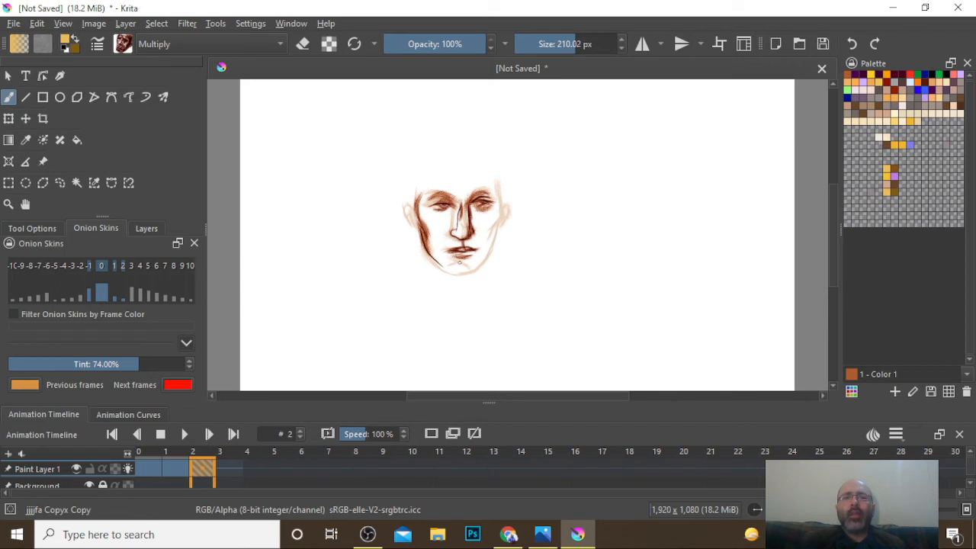
Step: Draw the chin, the left-hand ear and the right-hand face contour on frame 2, flipping between frames to check the alignment
mouse_move(459, 262)
left_mouse_down()
mouse_move(450, 271)
mouse_move(478, 269)
left_mouse_up()
key("Left")
key("Left")
key("Right")
key("Right")
mouse_move(407, 213)
left_mouse_down()
mouse_move(399, 222)
mouse_move(417, 232)
left_mouse_up()
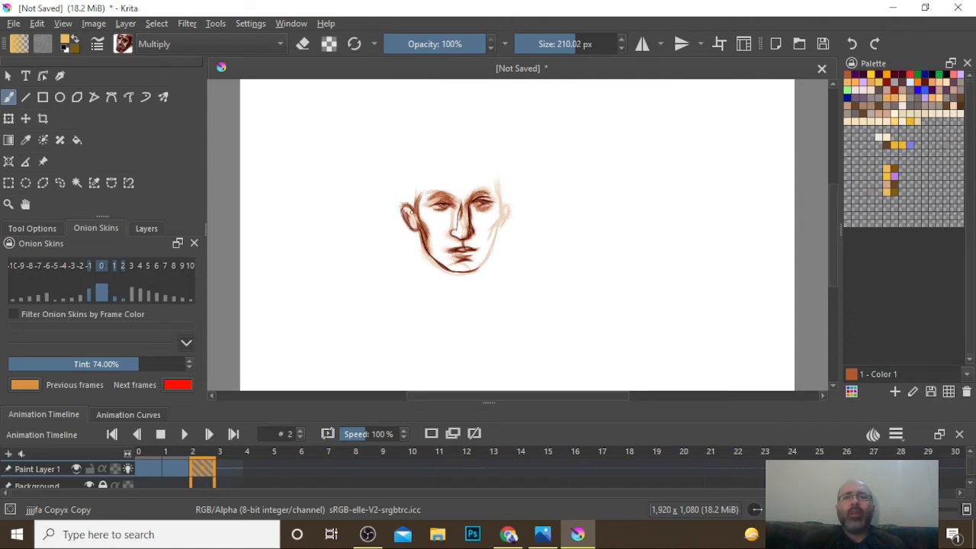
key("Left")
key("Left")
key("Right")
key("Right")
mouse_move(495, 187)
left_mouse_down()
mouse_move(491, 240)
mouse_move(497, 225)
mouse_move(479, 260)
left_mouse_up()
mouse_move(496, 225)
left_mouse_down()
mouse_move(481, 267)
mouse_move(467, 273)
left_mouse_up()
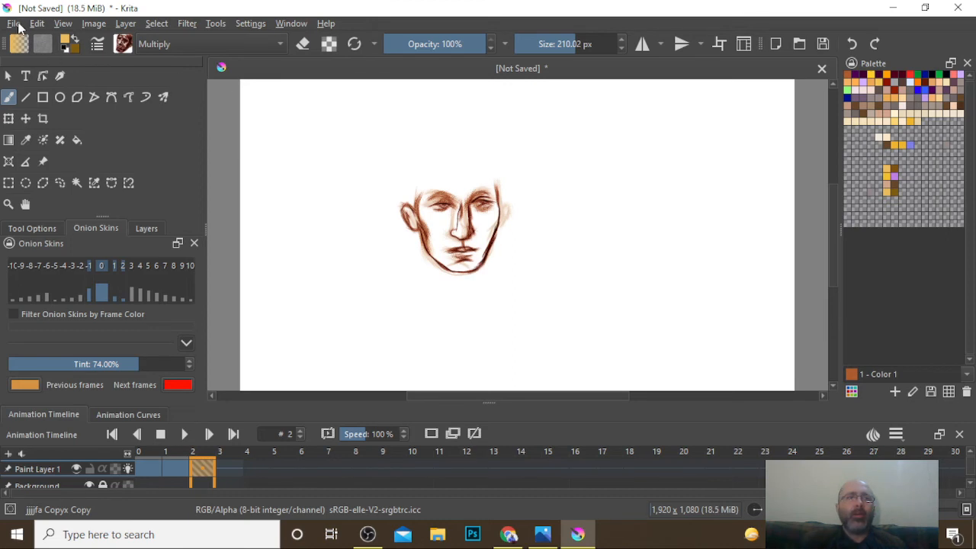
Step: Open the Render Animation settings and look through the available video render formats, keeping MPEG-4 video
left_click(17, 25)
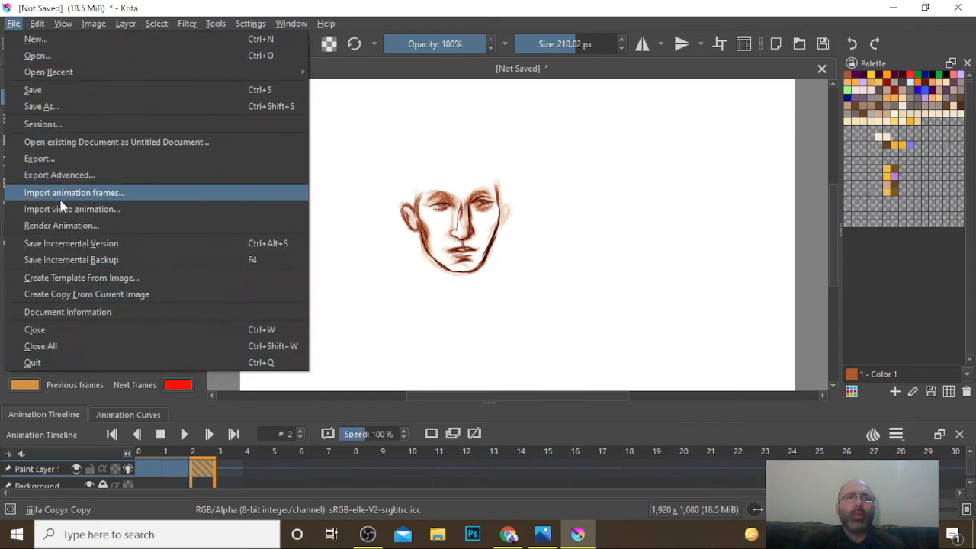
left_click(70, 225)
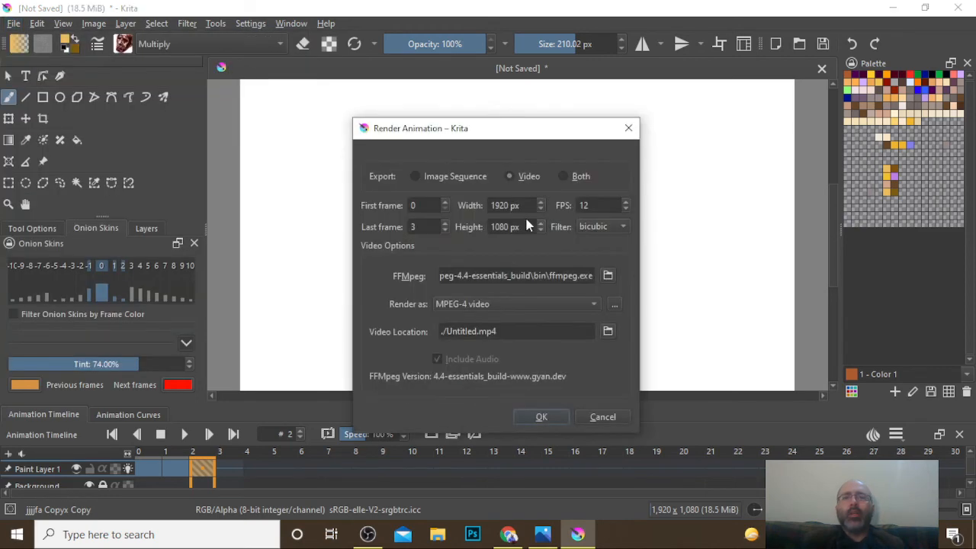
left_click(500, 305)
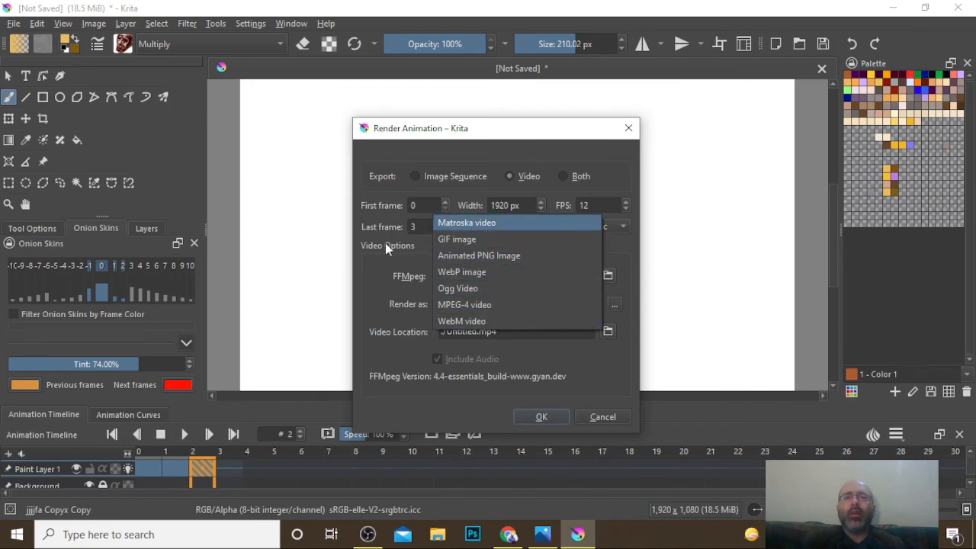
left_click(399, 265)
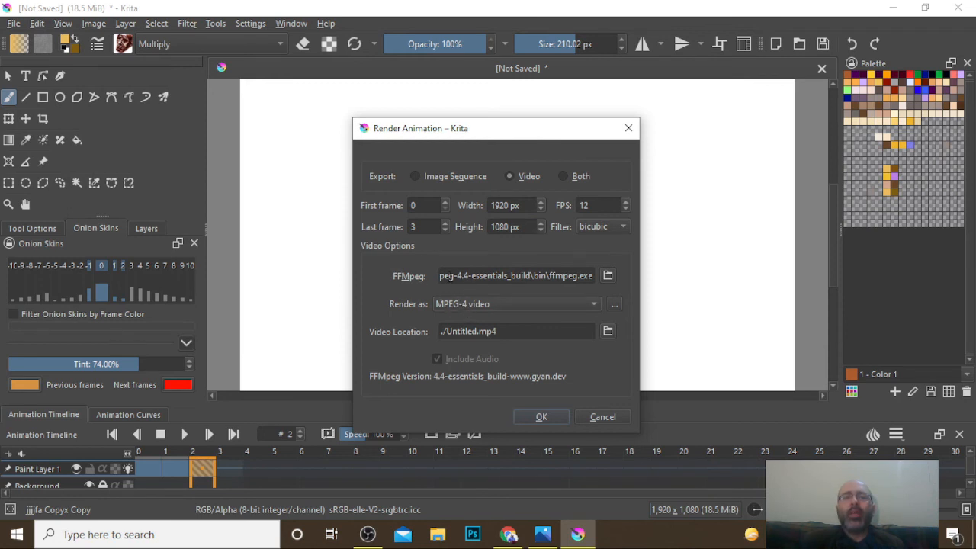
Step: Examine the FFMpeg executable path and its bin folder, and leave the render settings without rendering
left_click_drag(456, 276, 407, 274)
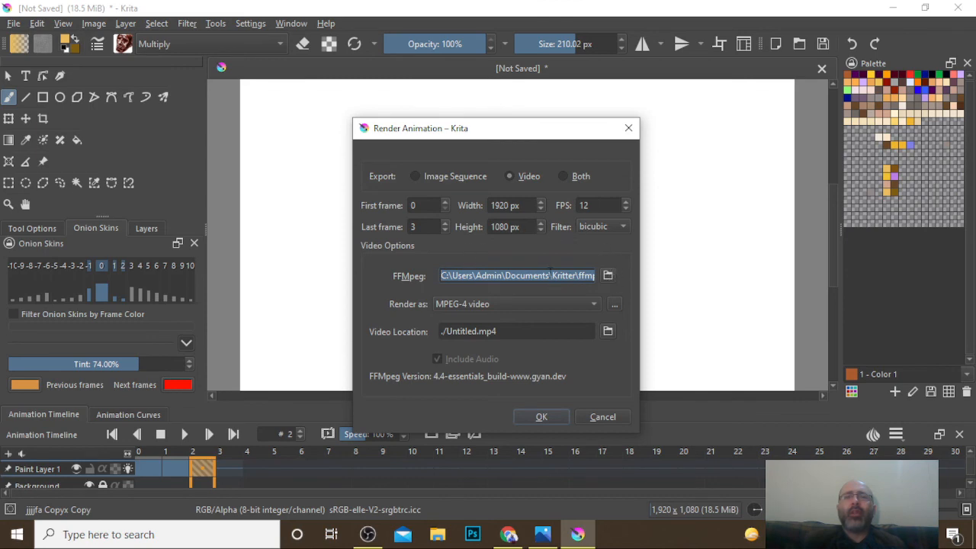
left_click(525, 276)
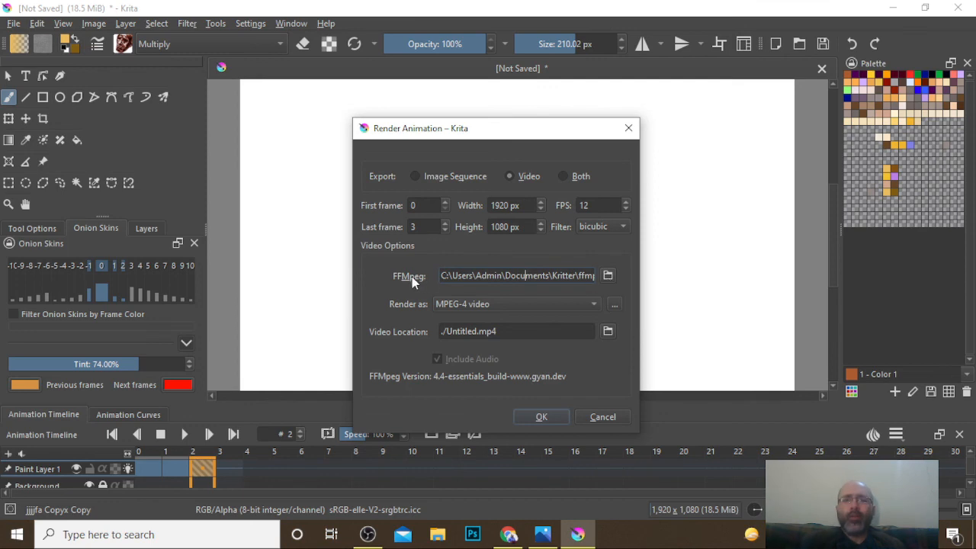
left_click(607, 276)
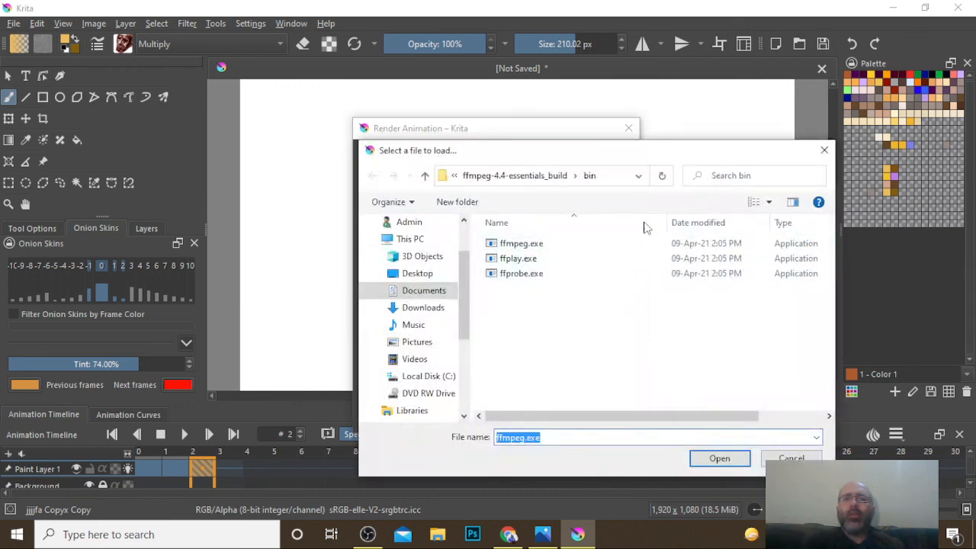
left_click(823, 150)
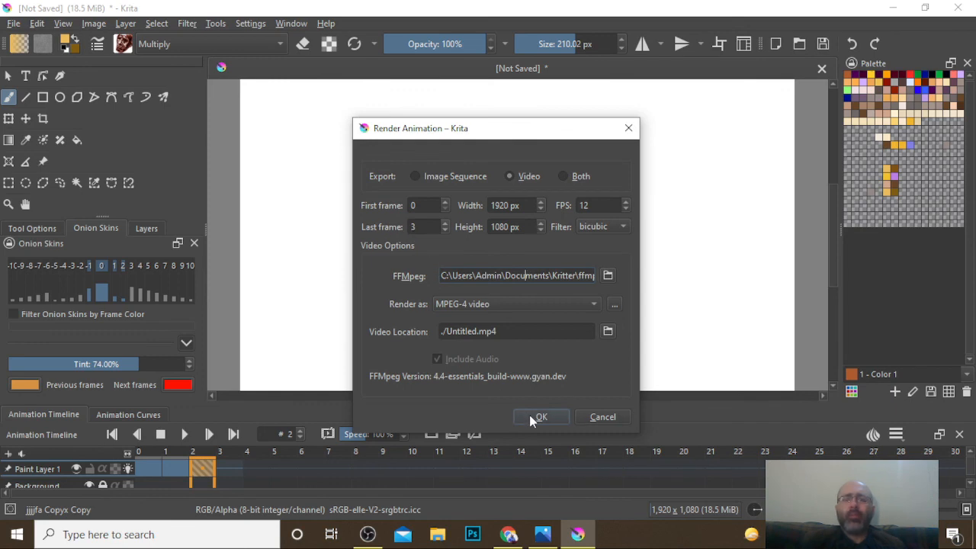
left_click(601, 414)
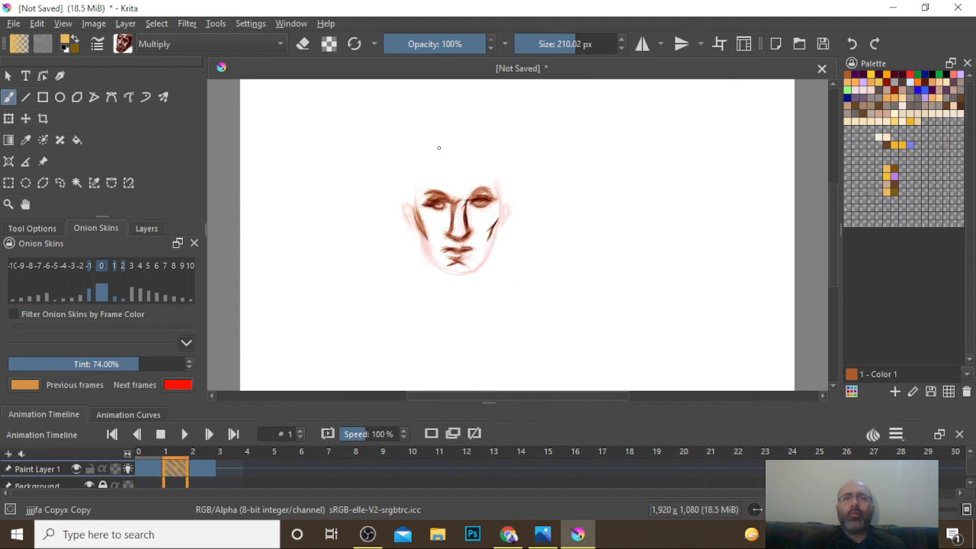
Step: Draw the left-hand side of the head above the ear on frame 2, and add a blank frame 3 to Paint Layer 1
mouse_move(416, 196)
left_mouse_down()
mouse_move(420, 176)
mouse_move(410, 202)
mouse_move(410, 183)
left_mouse_up()
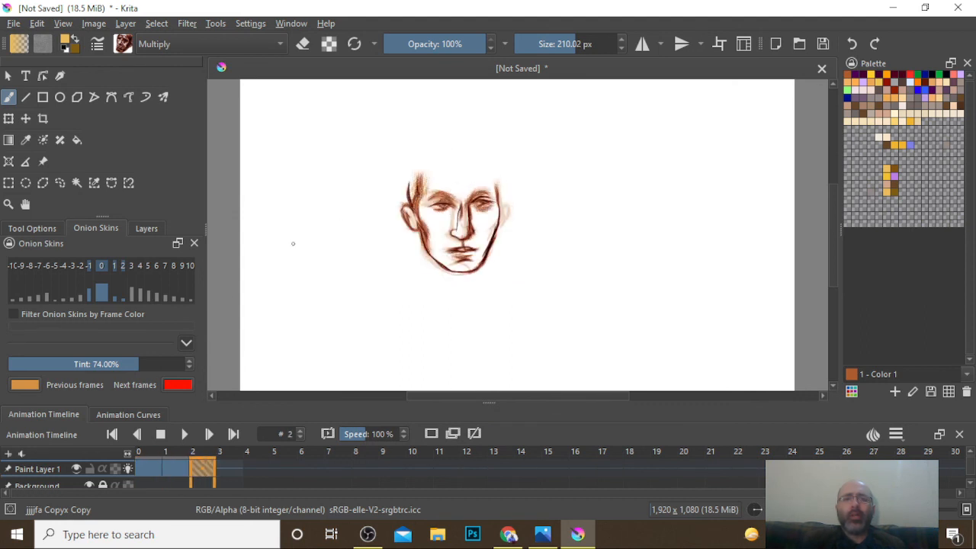
left_click(229, 468)
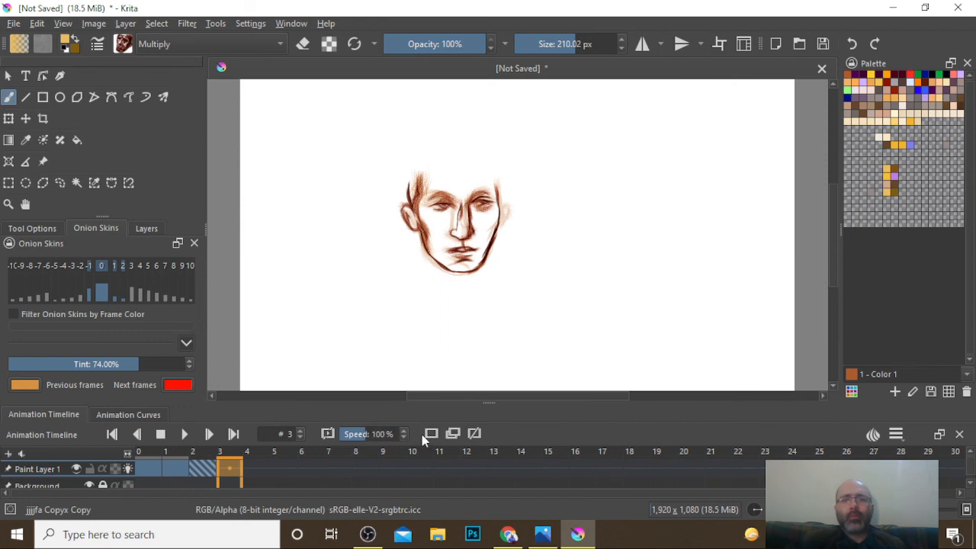
key("Left")
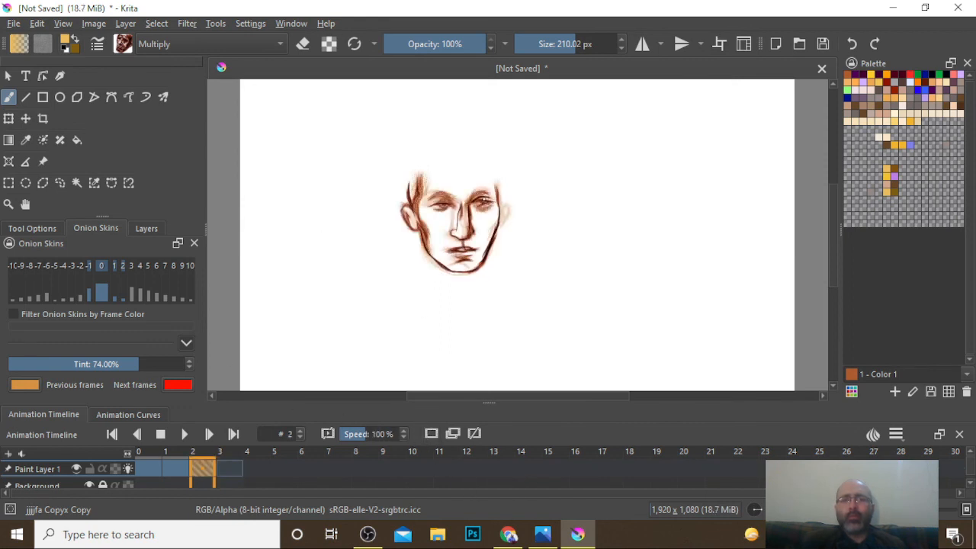
key("Left")
key("Left")
key("Right")
key("Right")
key("Right")
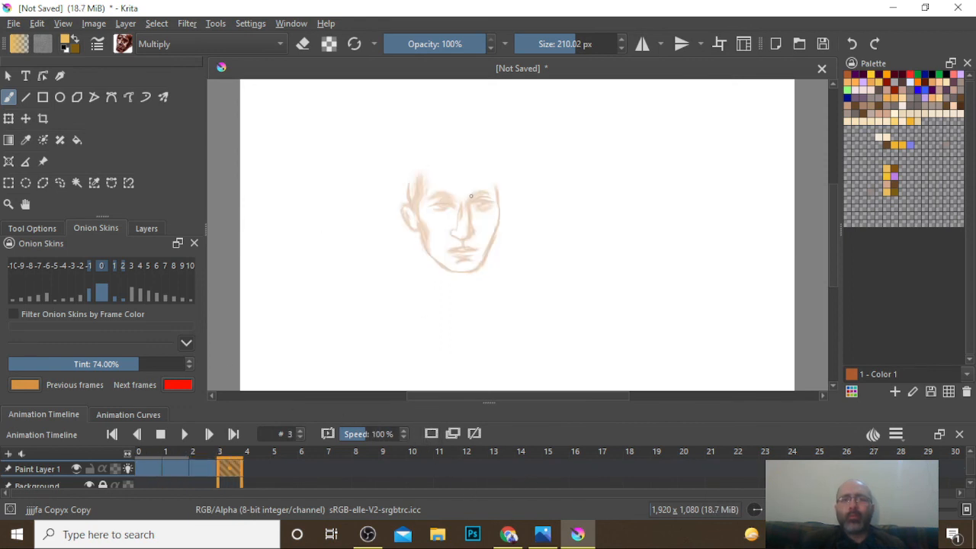